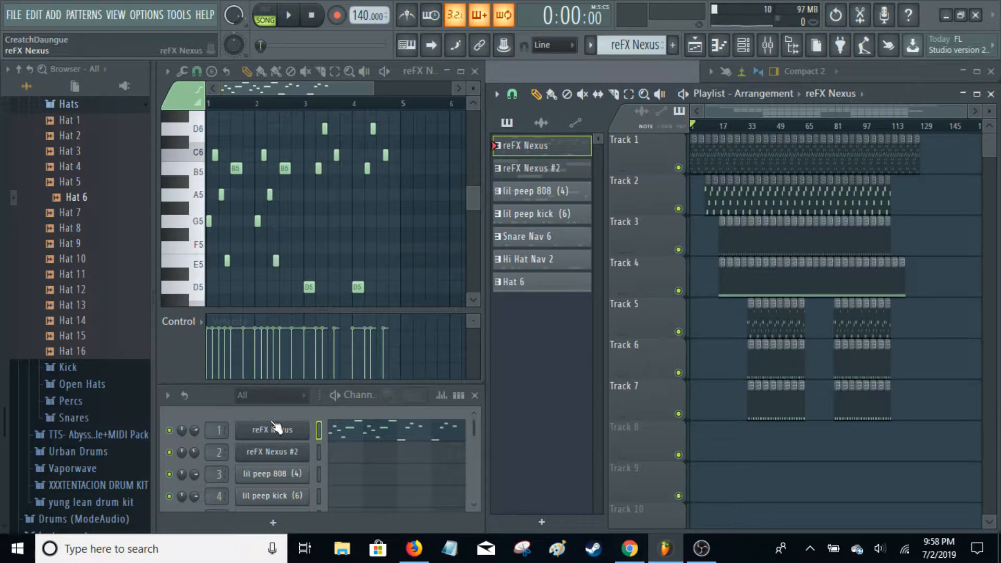
- Check the preset loaded in the first reFX Nexus channel, and play its melody alone in pattern mode
left_click(296, 432)
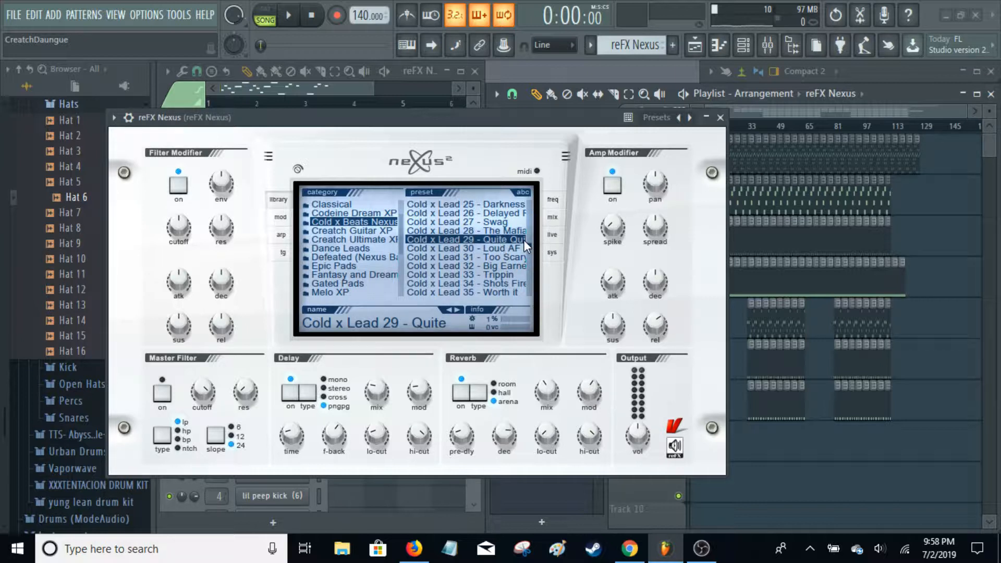
mouse_move(611, 282)
left_click(721, 118)
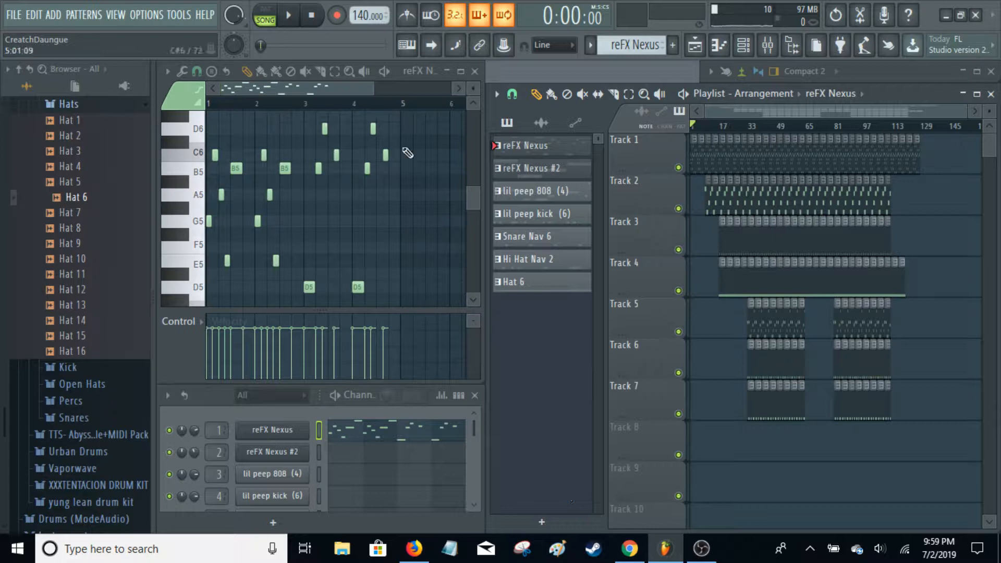
left_click(264, 15)
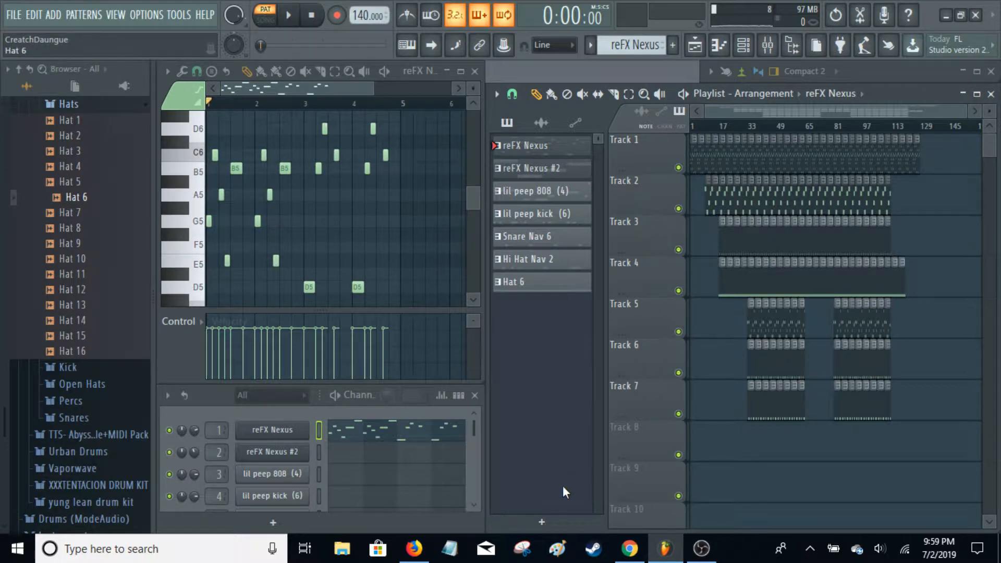
key("space")
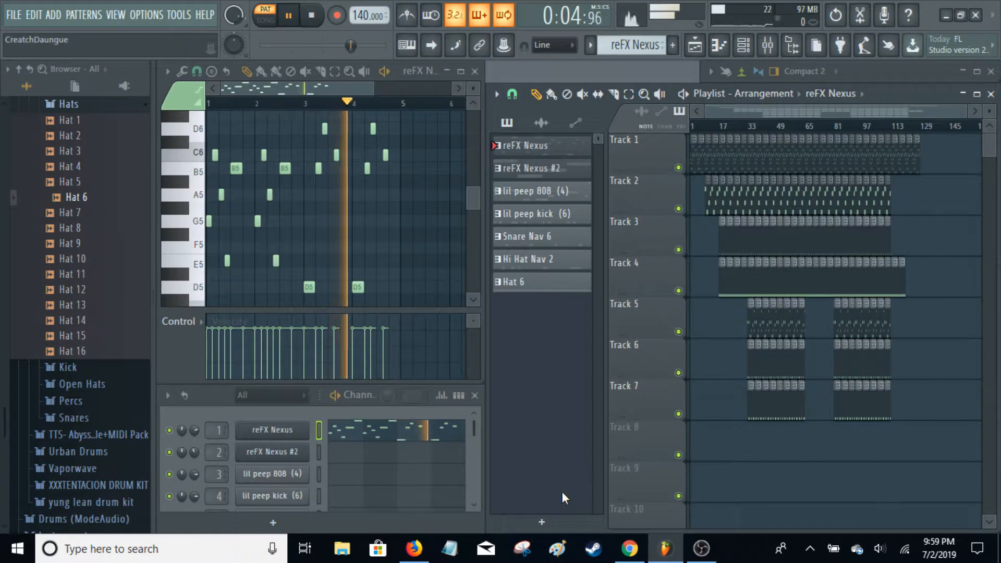
key("space")
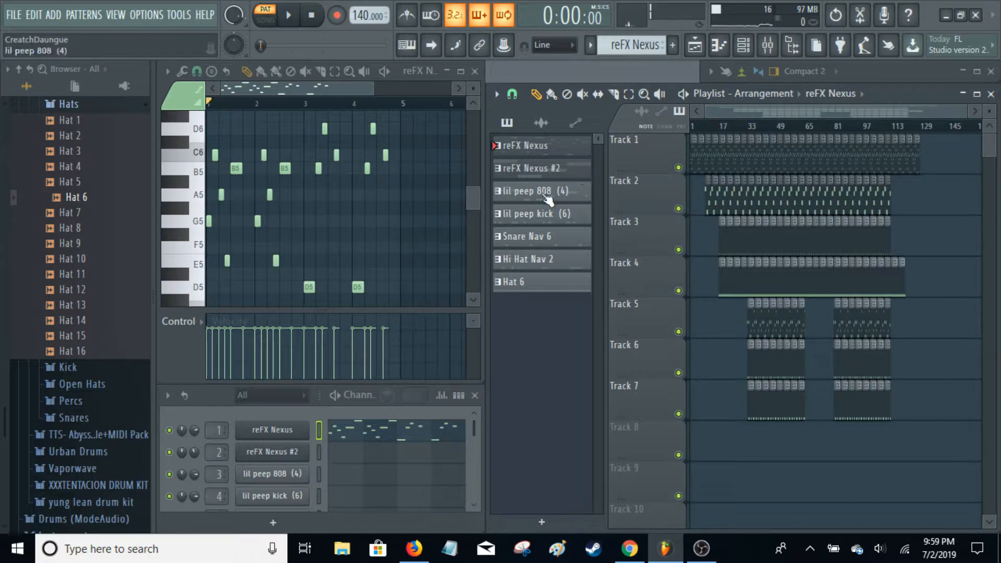
- Examine the reFX Nexus #2 pattern's piano roll notes and synth preset, and play the pattern through
left_click(554, 173)
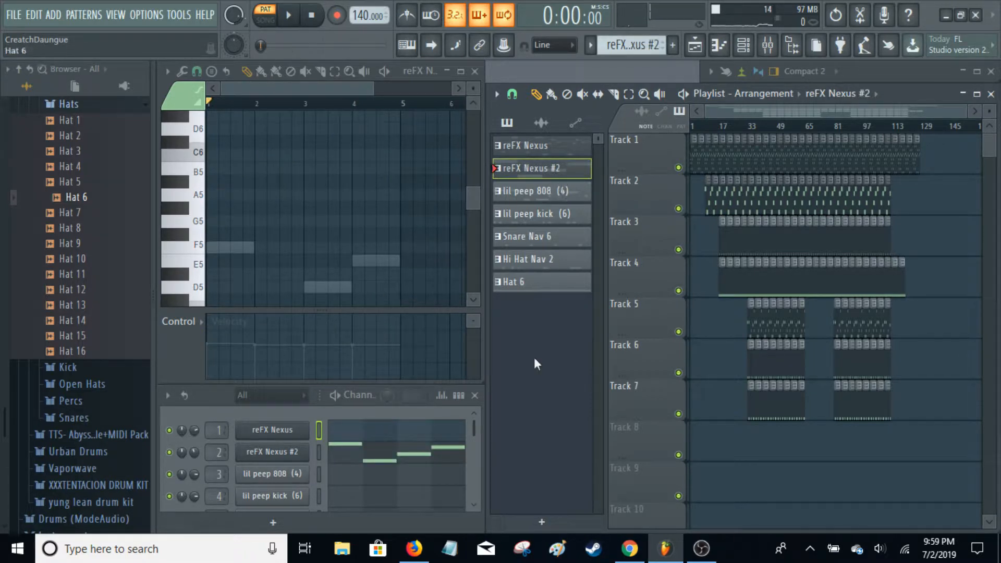
left_click(458, 452)
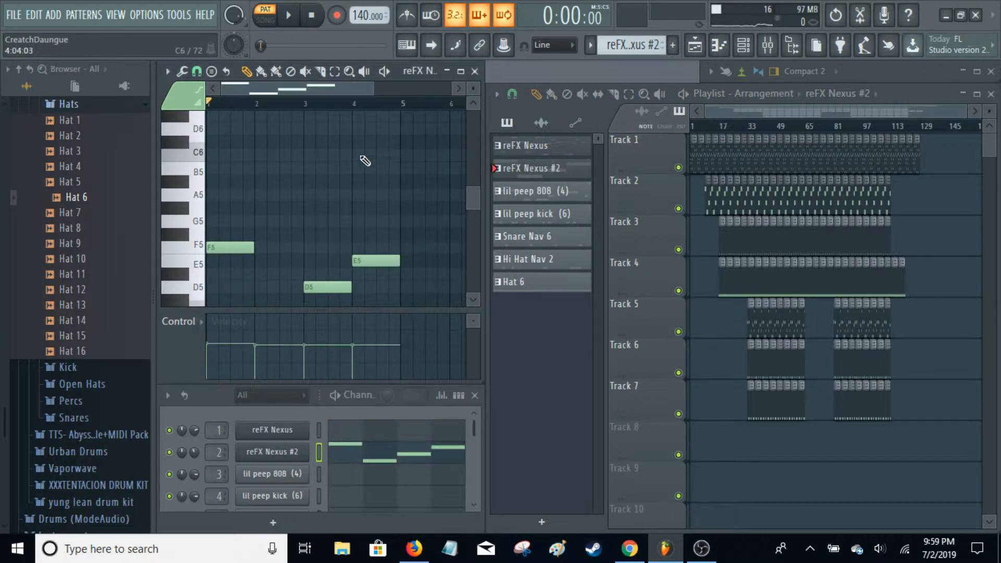
scroll(364, 161, "down", 3)
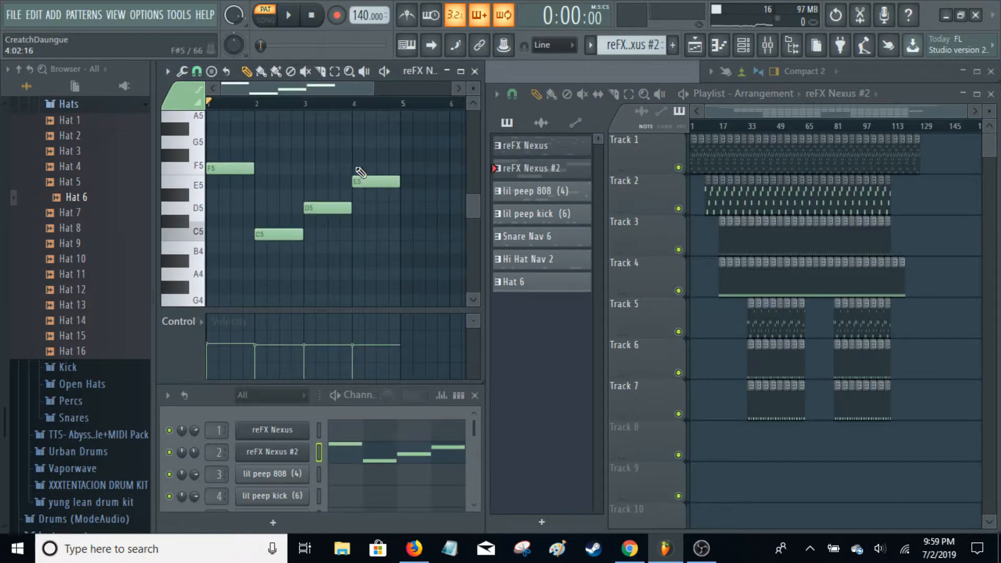
left_click(296, 457)
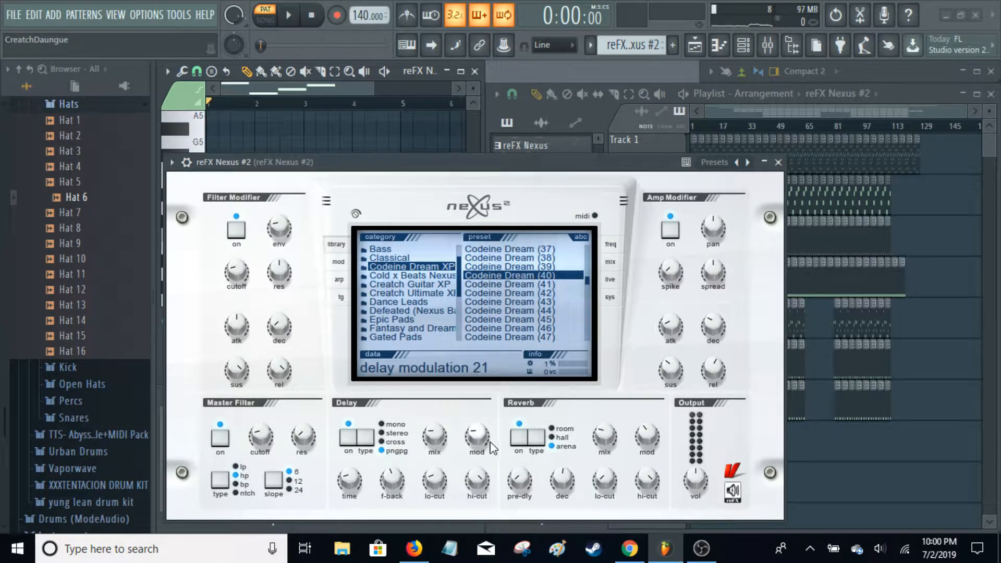
left_click(779, 162)
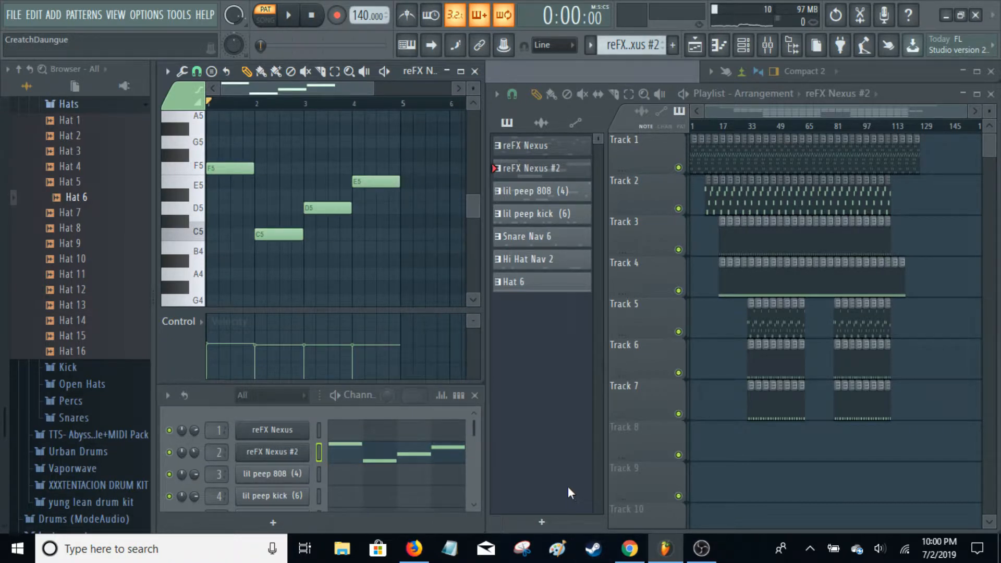
key("space")
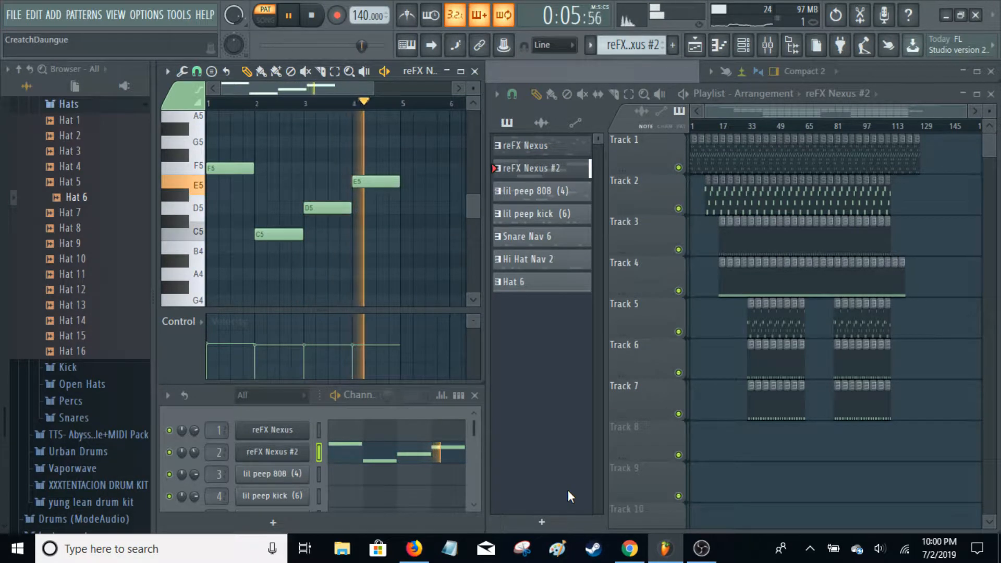
key("space")
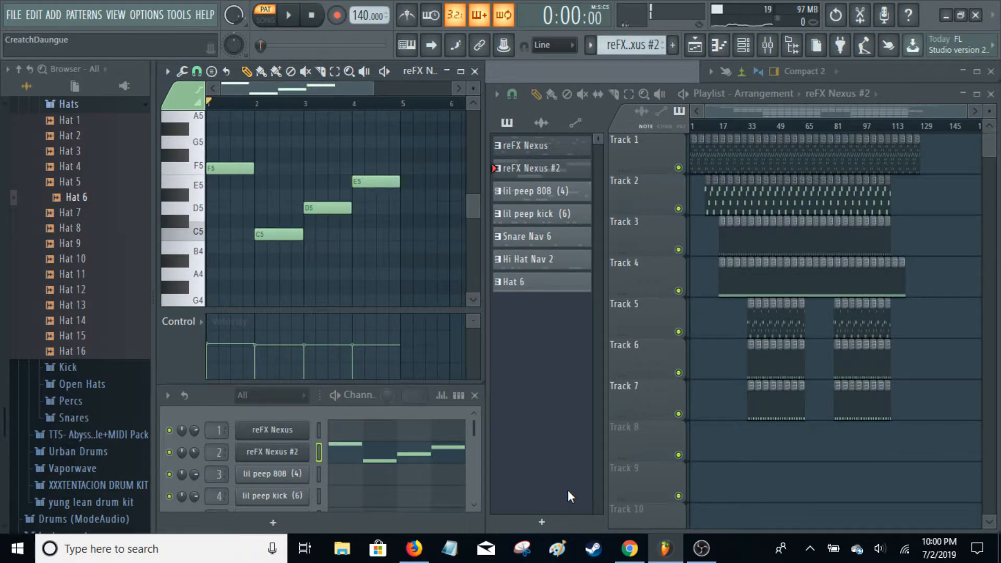
- Show the lil peep 808 (4) pattern's notes in the piano roll and play the pattern
left_click(584, 196)
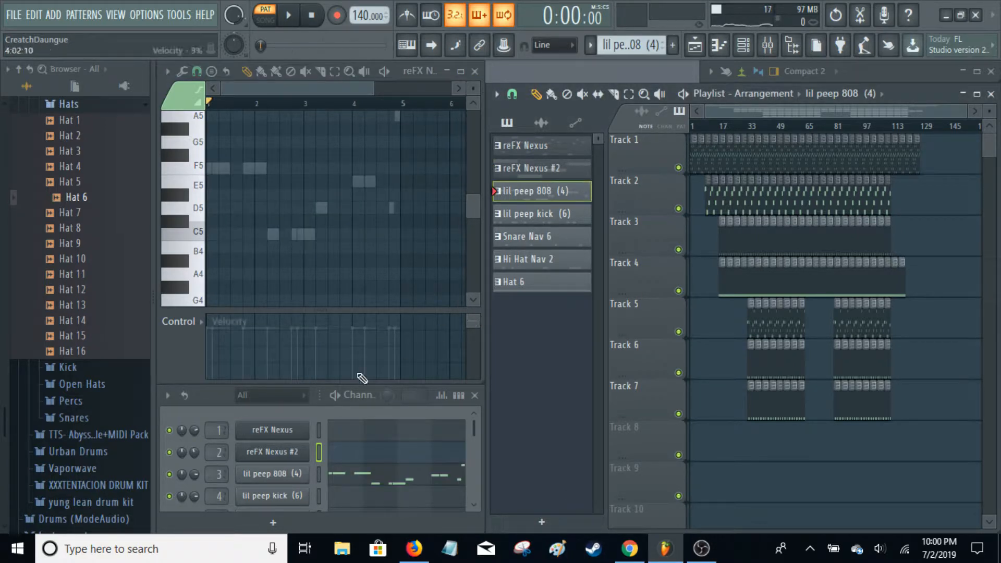
left_click(417, 486)
scroll(378, 291, "up", 2)
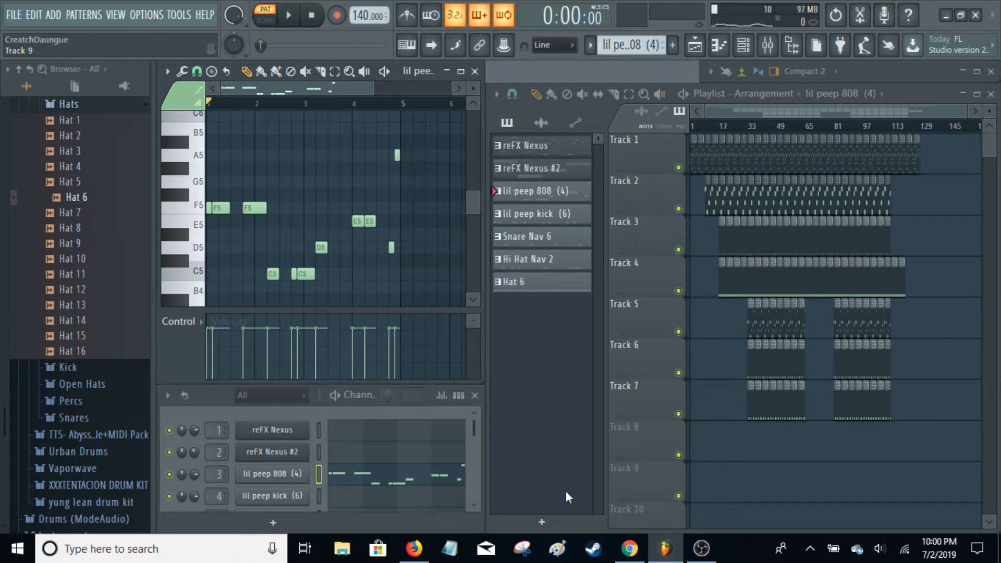
key("space")
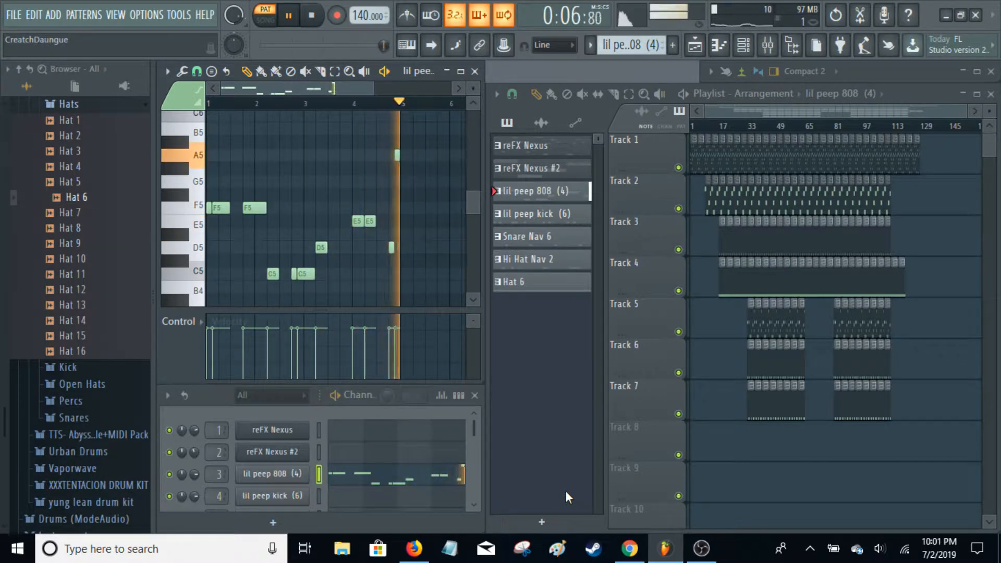
key("space")
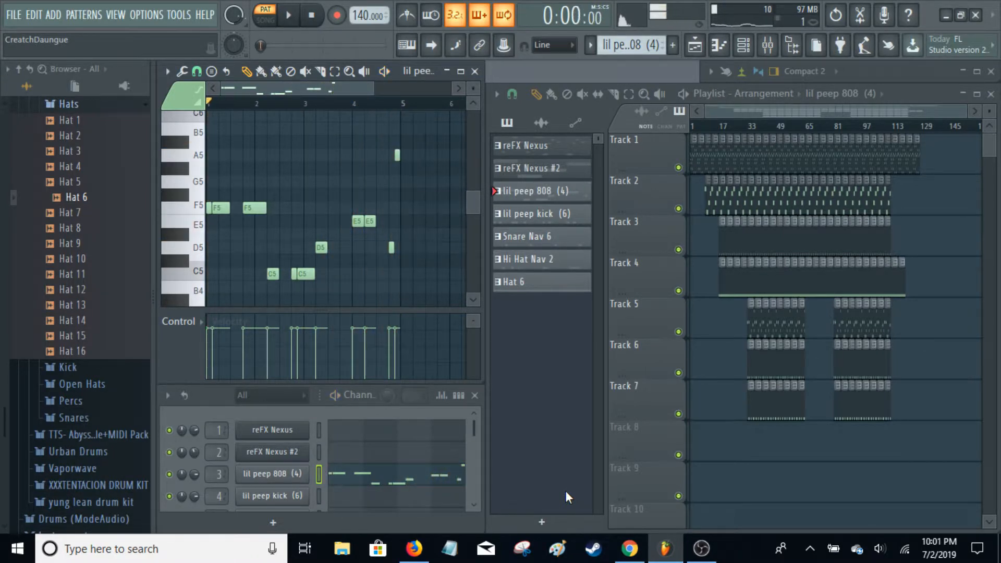
- Show the lil peep kick (6) pattern's notes in the piano roll and play the pattern
left_click(577, 216)
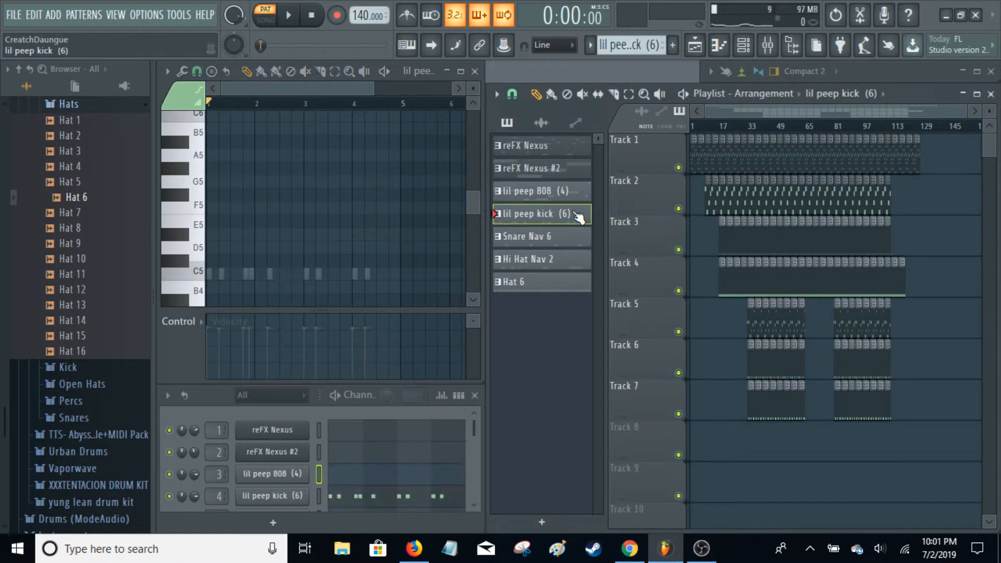
left_click(449, 499)
scroll(341, 192, "down", 2)
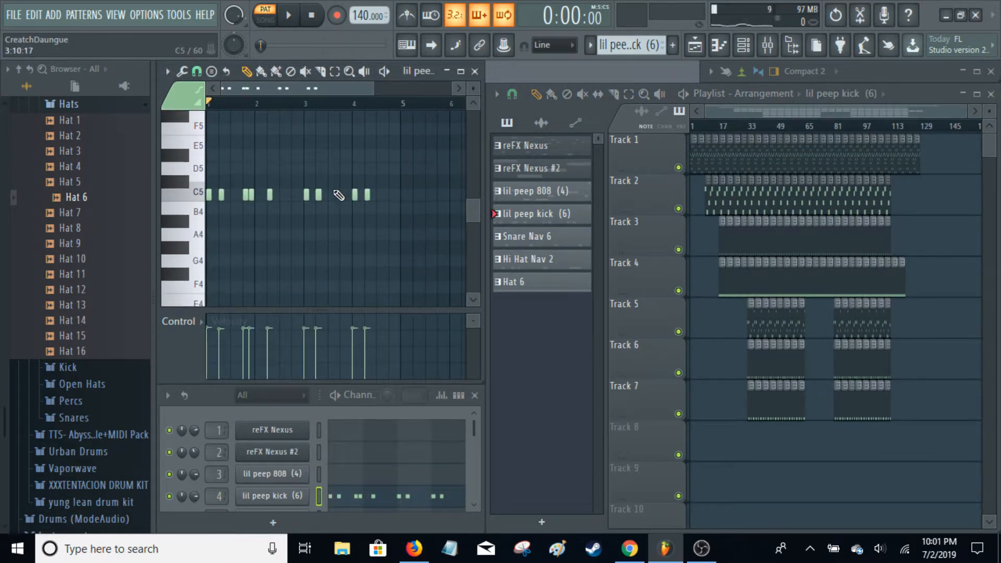
scroll(393, 305, "up", 4)
scroll(396, 305, "down", 2)
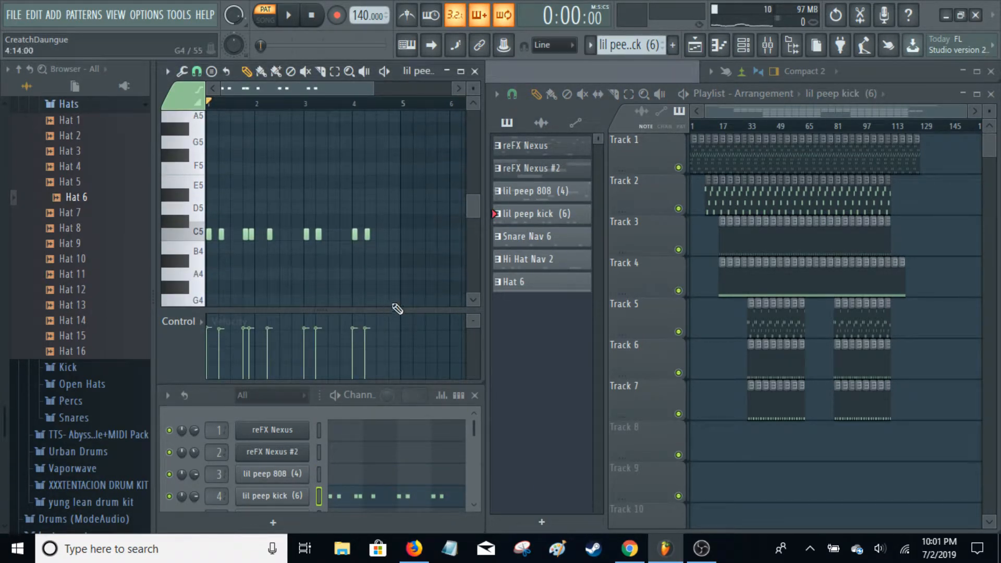
key("space")
scroll(436, 438, "down", 2)
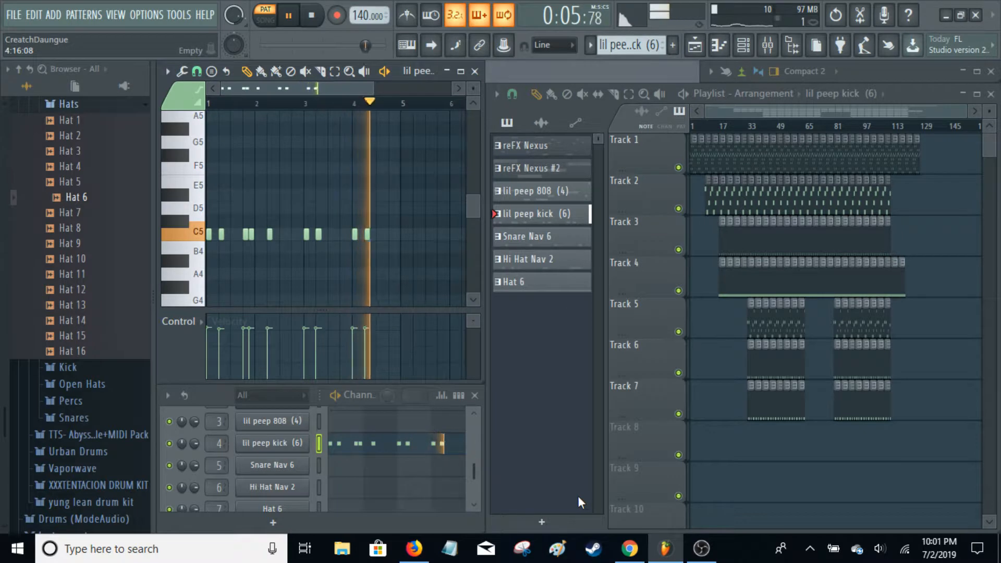
key("space")
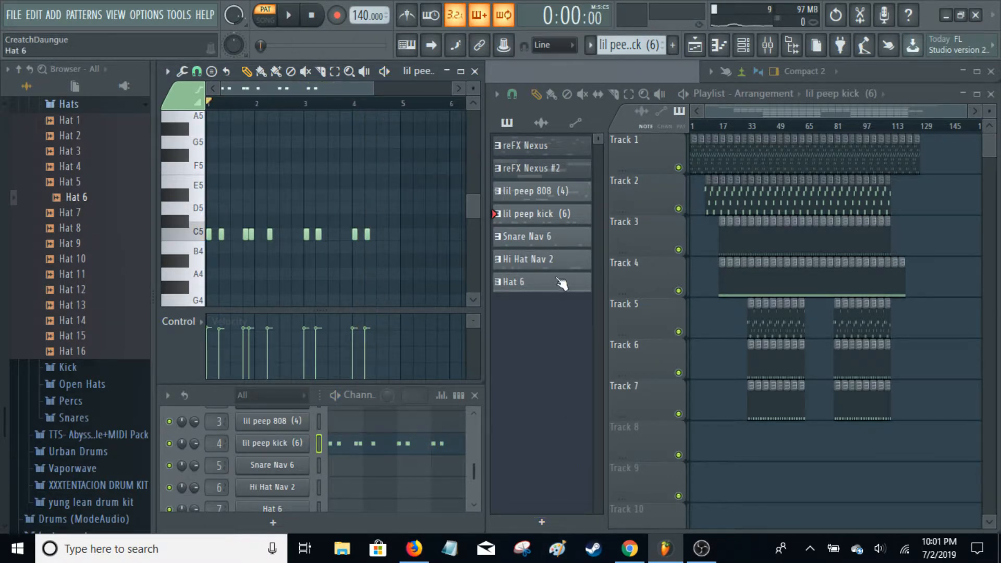
- Show the Snare Nav 6 pattern's notes in the piano roll and play the pattern
left_click(570, 243)
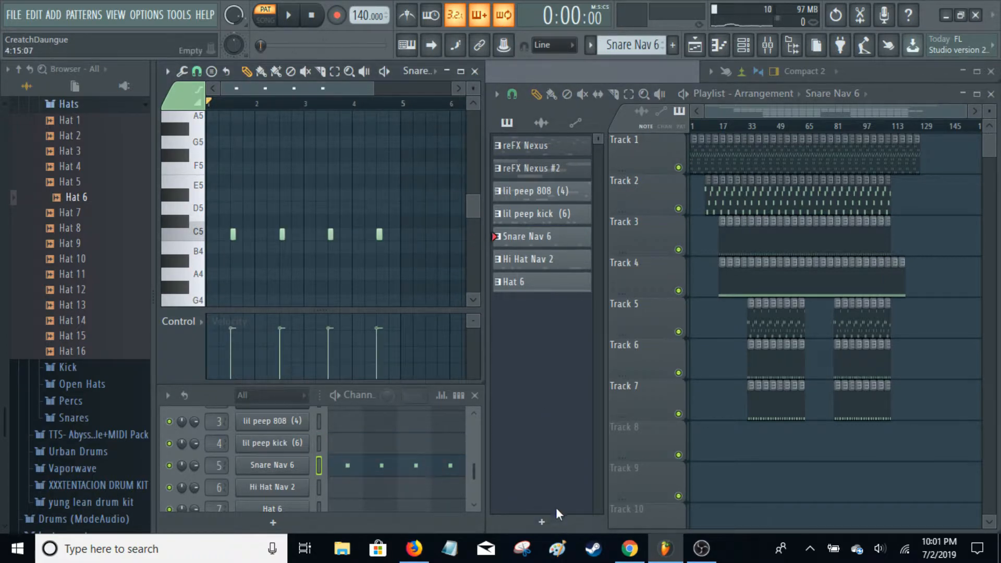
scroll(419, 422, "down", 2)
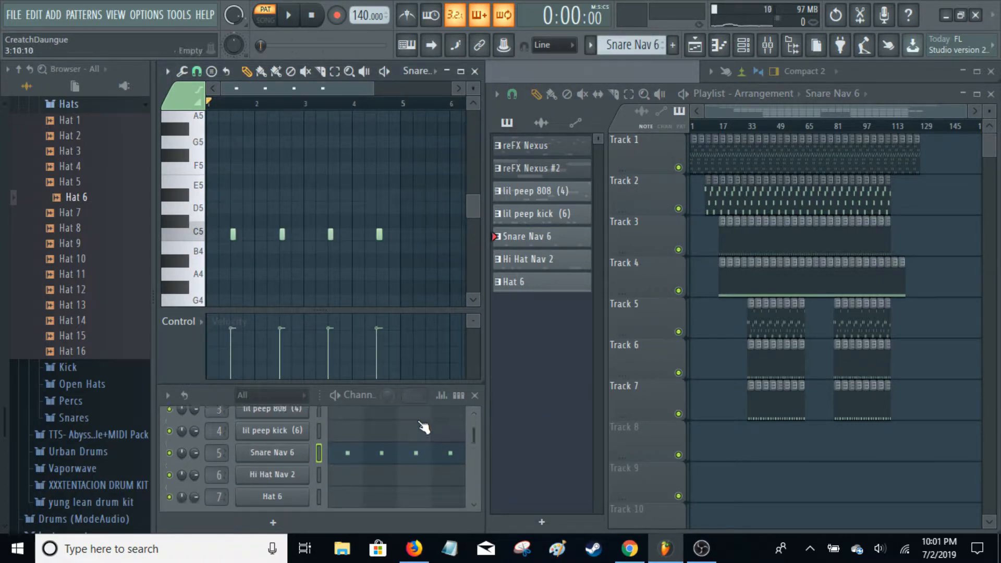
scroll(423, 432, "up", 3)
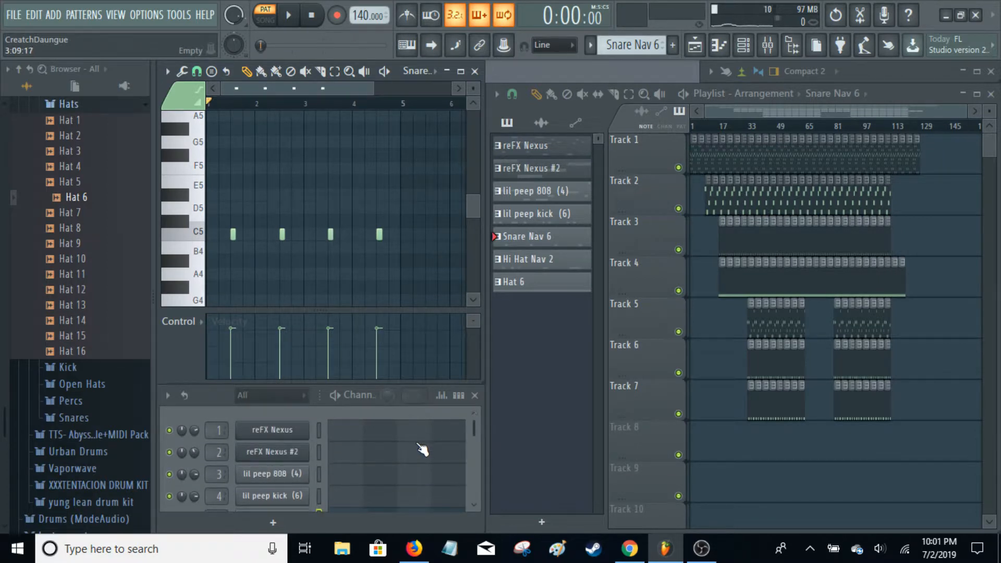
scroll(414, 458, "down", 3)
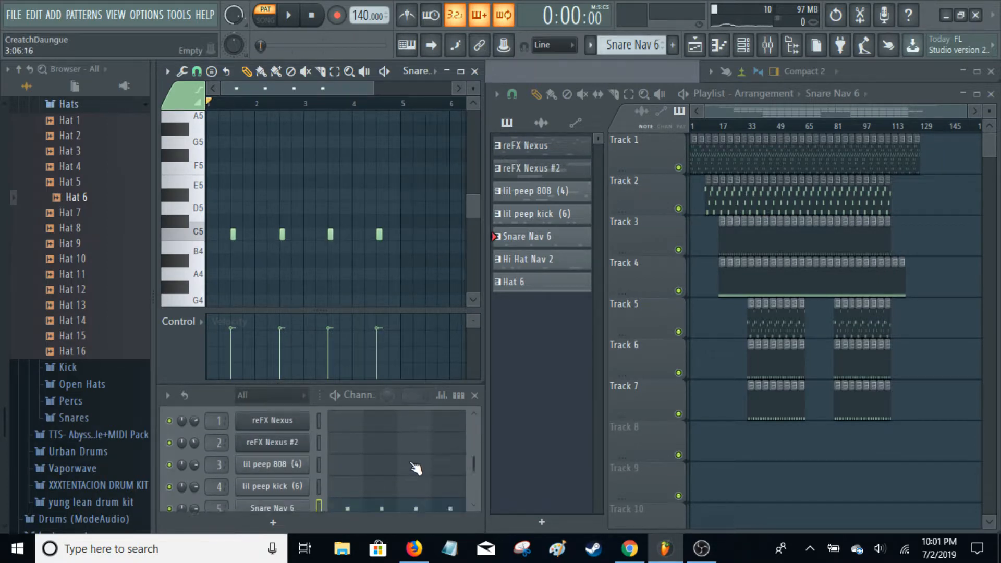
scroll(422, 474, "up", 3)
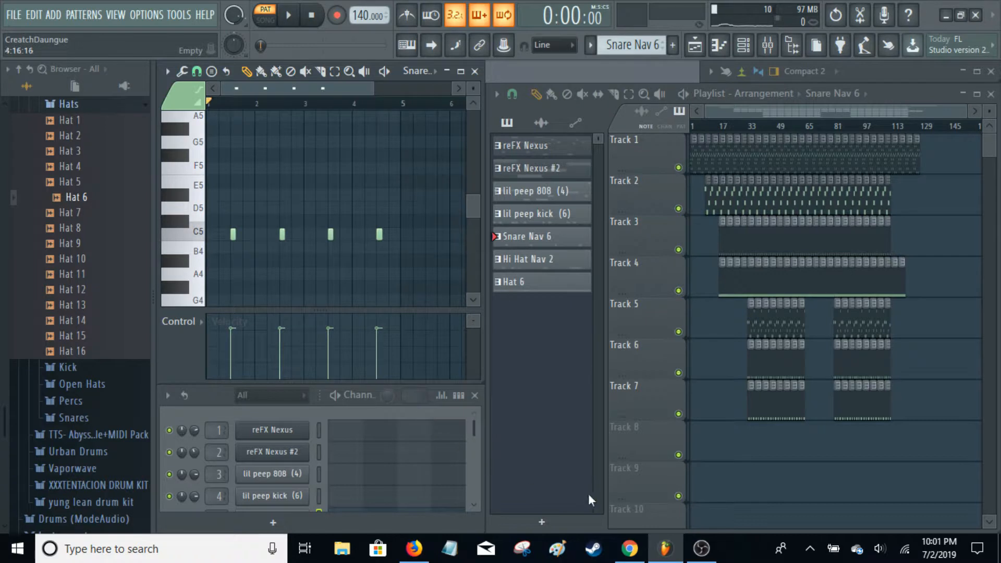
scroll(440, 470, "down", 3)
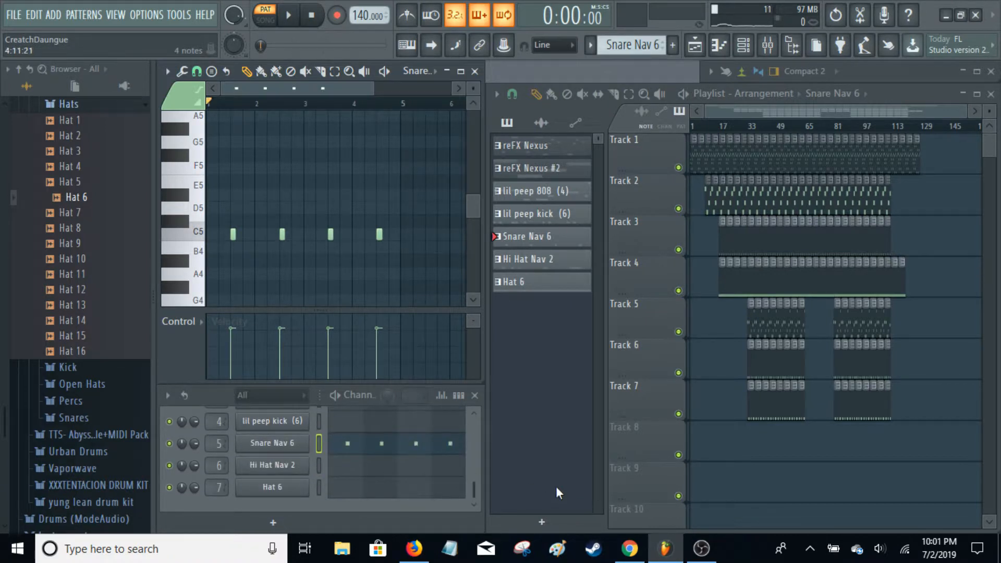
key("space")
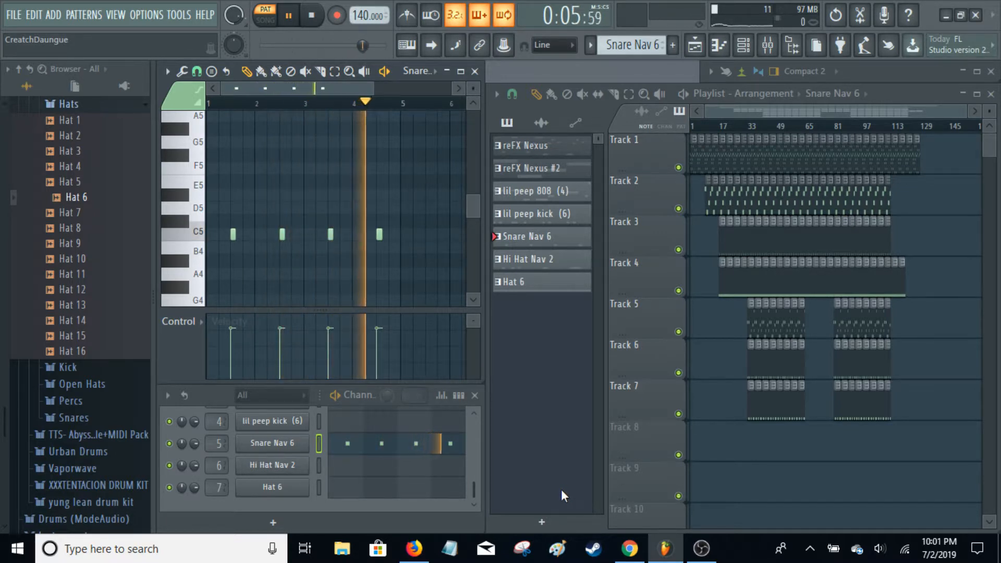
key("space")
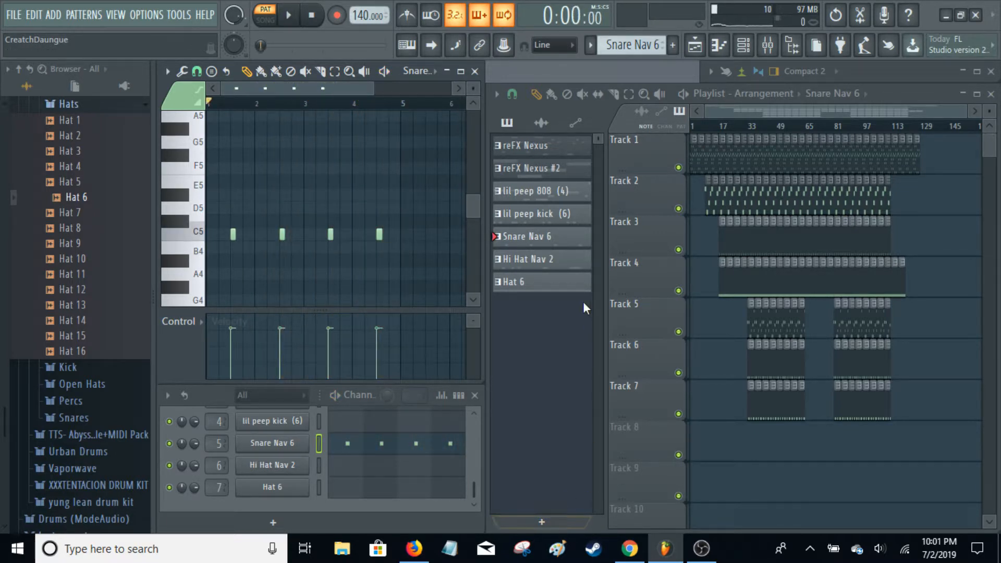
- Show the Hi Hat Nav 2 pattern's notes in the piano roll and play the pattern
left_click(582, 263)
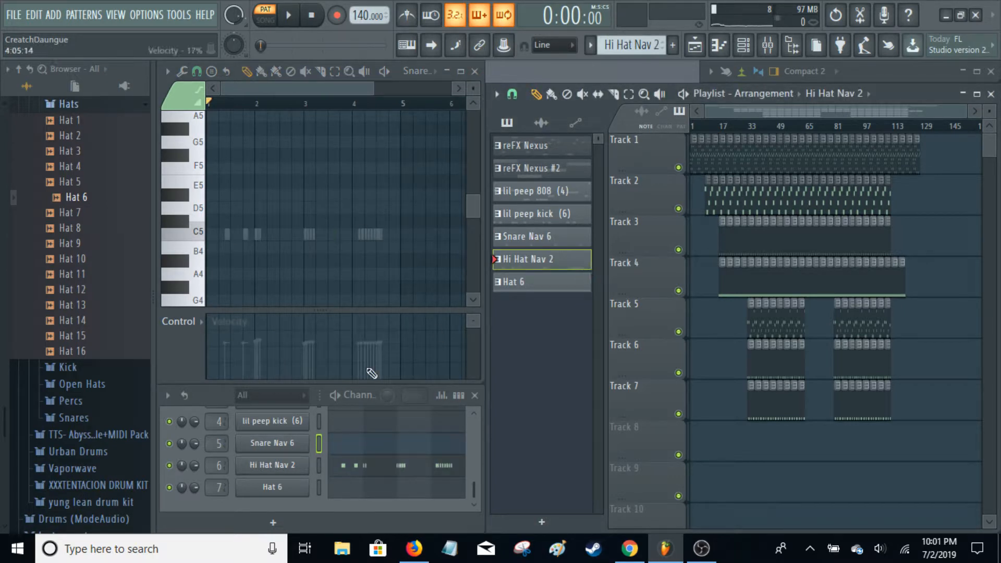
left_click(438, 466)
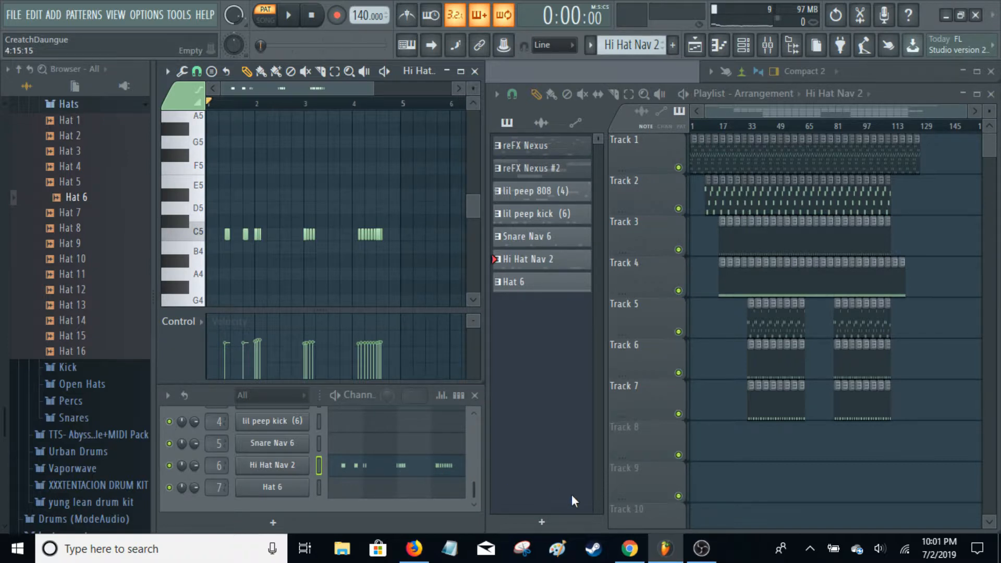
key("space")
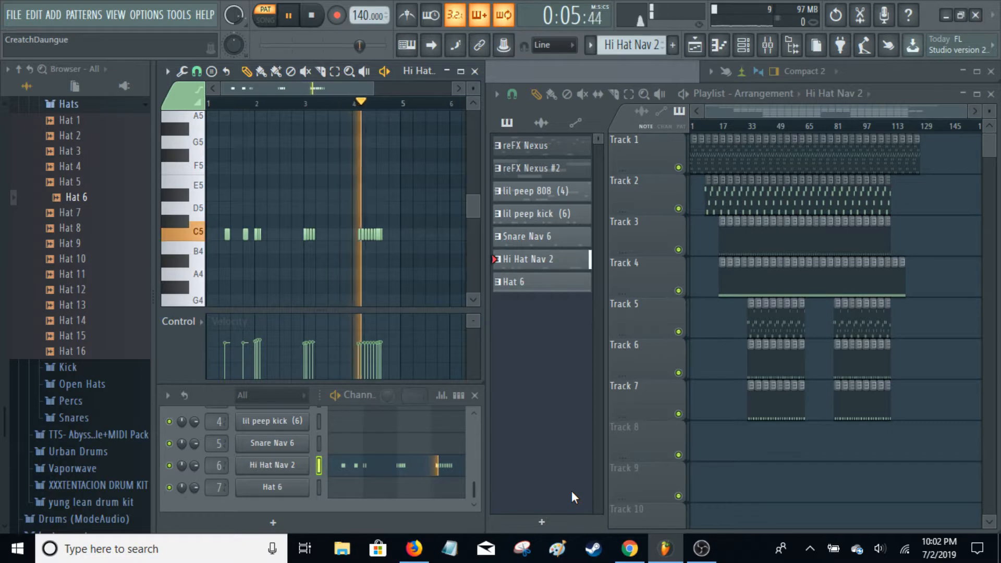
key("space")
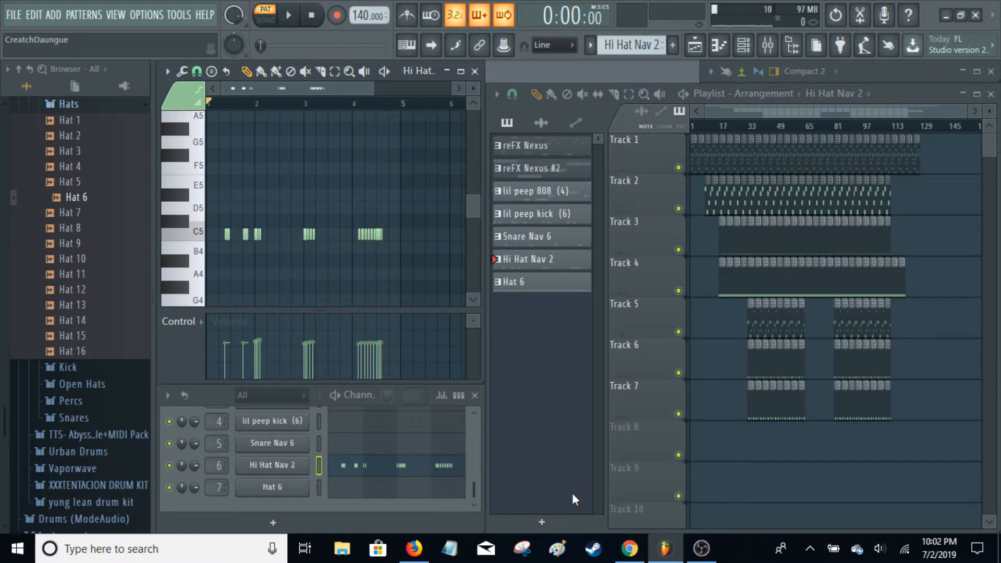
- Show the Hat 6 pattern's notes in the piano roll and play the pattern
left_click(542, 282)
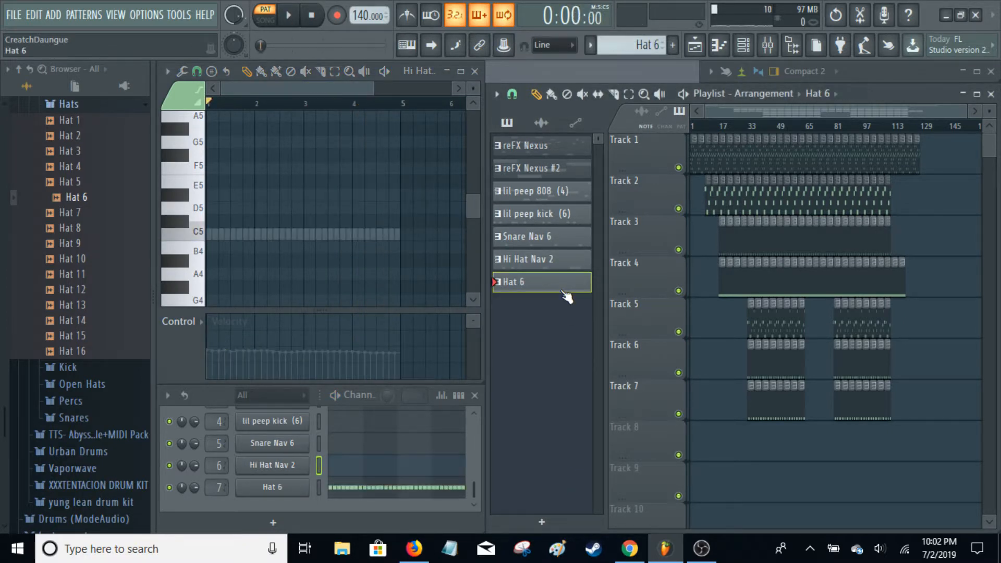
left_click(447, 490)
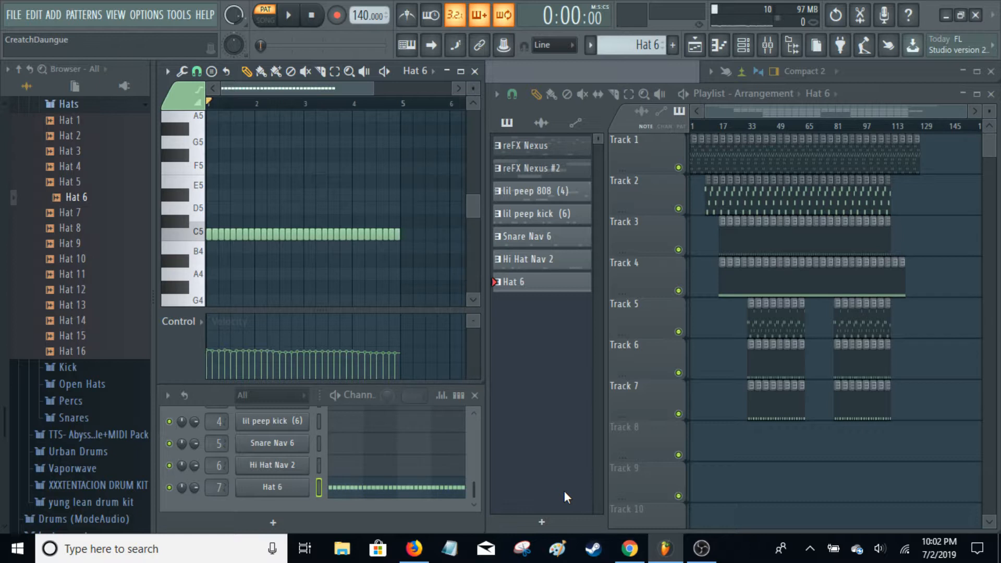
key("space")
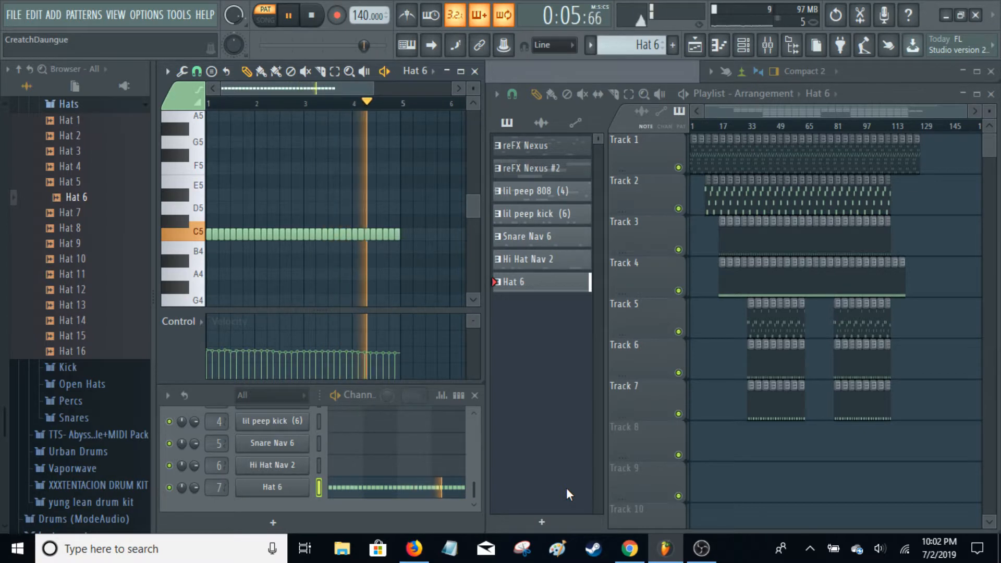
key("space")
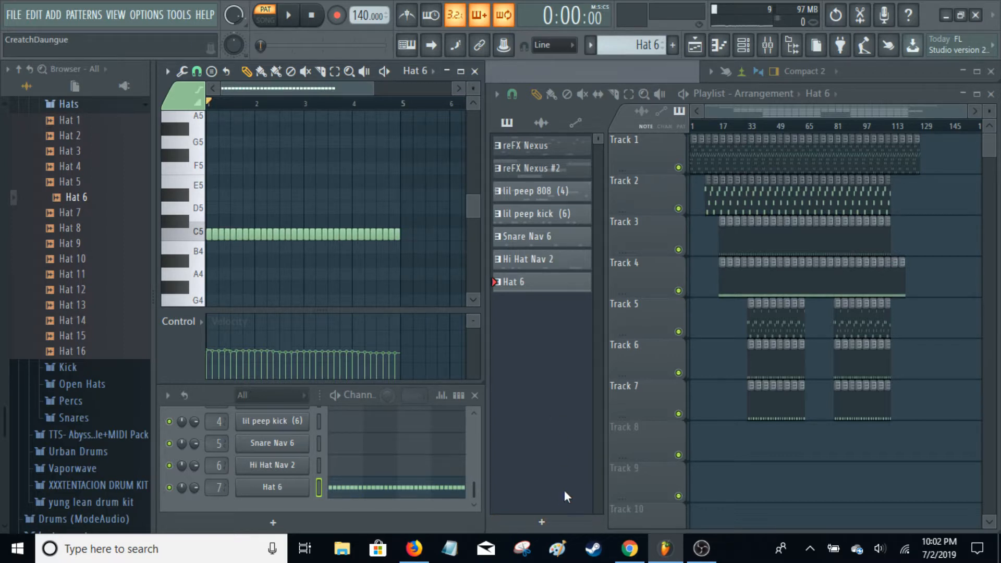
- Switch playback to song mode and start playing the full arrangement from the beginning
left_click(266, 20)
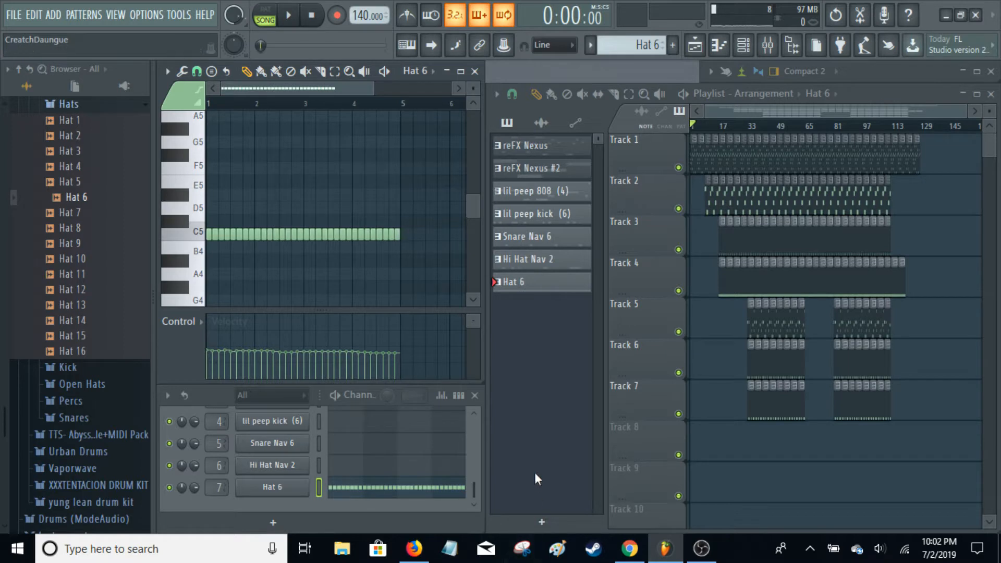
key("space")
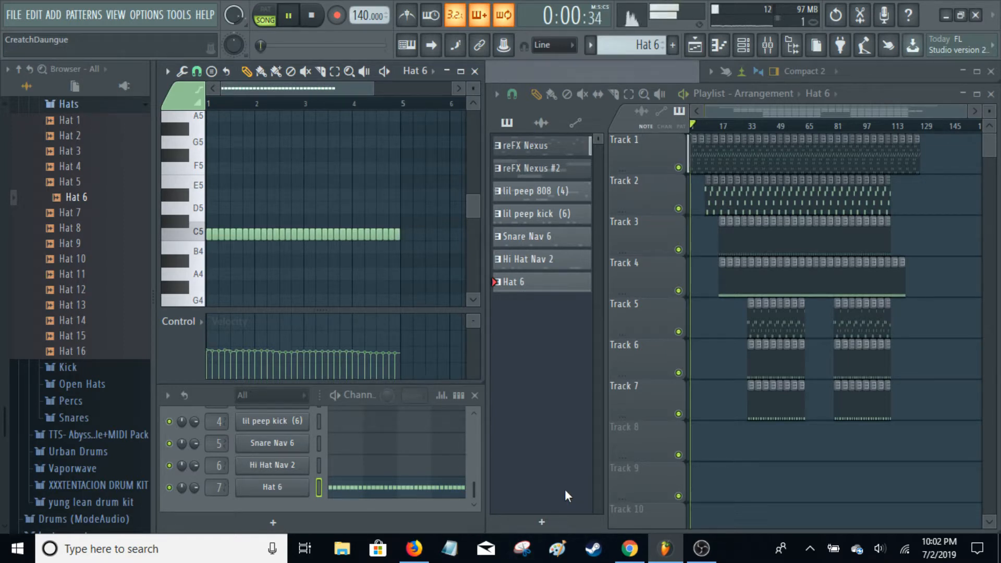